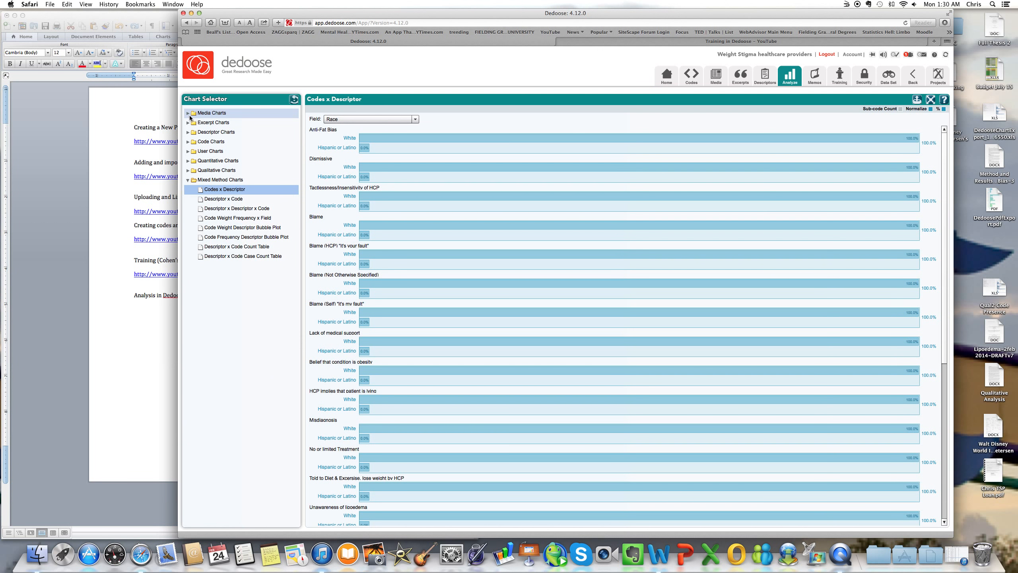
# Expand the Media, Excerpt, Descriptor and Code chart folders in the chart selector.
pyautogui.click(187, 112)
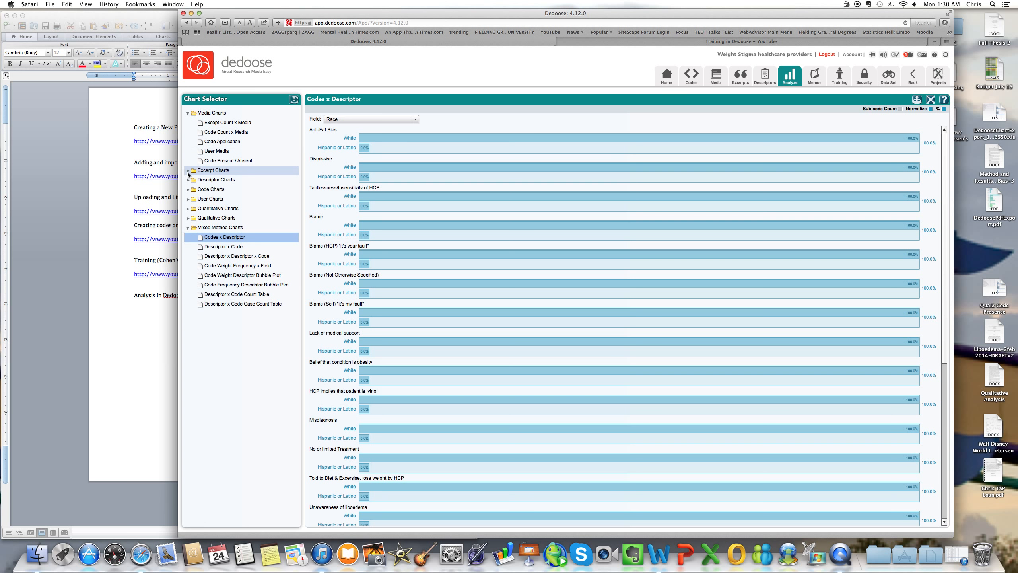
pyautogui.click(187, 171)
pyautogui.click(188, 199)
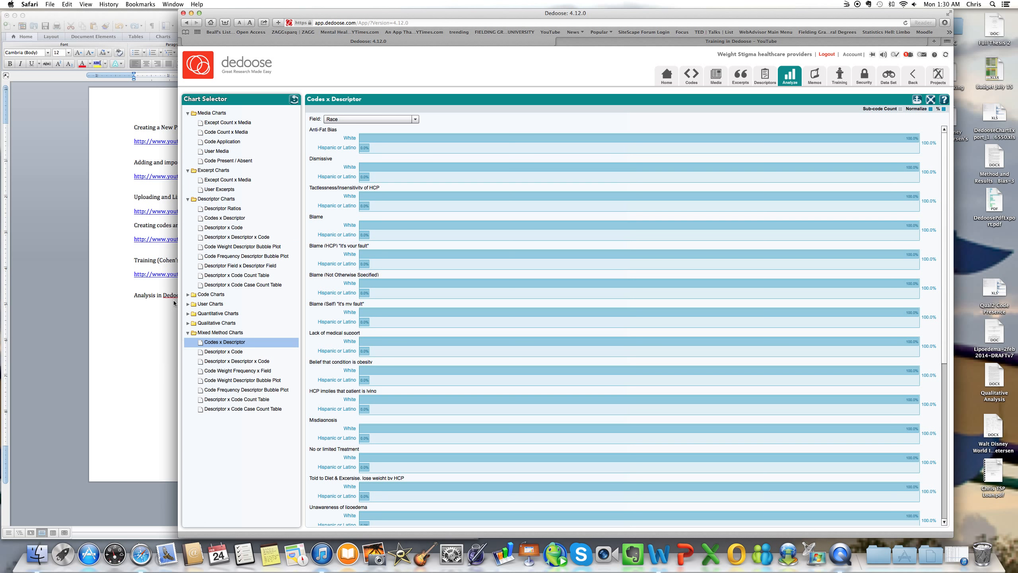
pyautogui.click(188, 294)
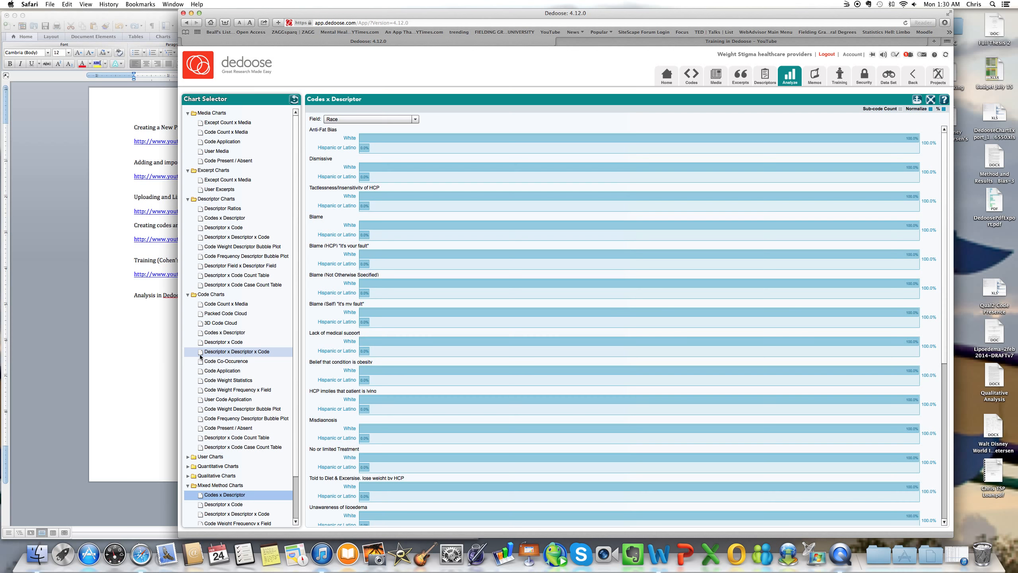
# View the Codes x Descriptor chart from the Code, Mixed Method and Descriptor chart groups in turn.
pyautogui.click(242, 333)
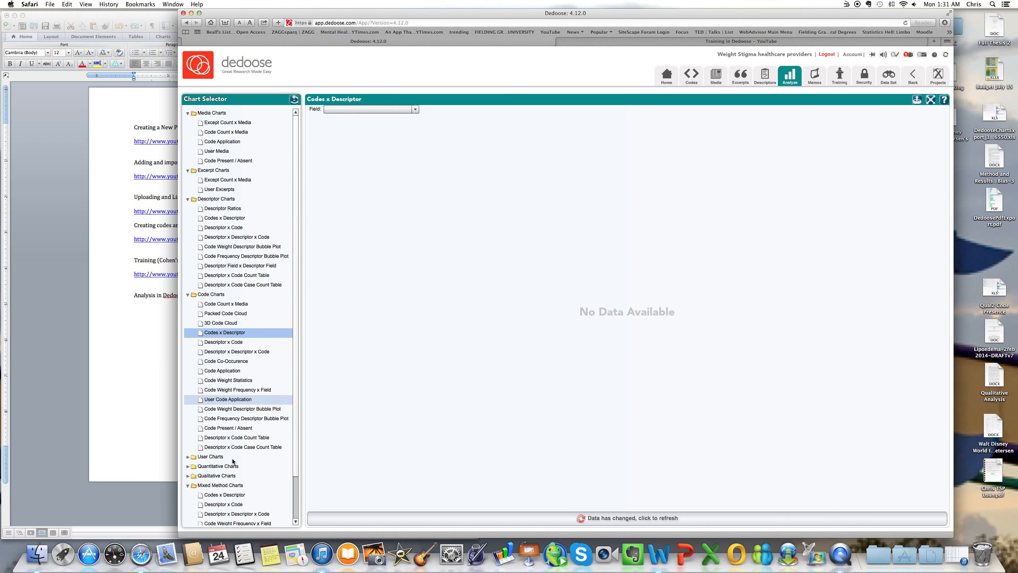
pyautogui.click(242, 496)
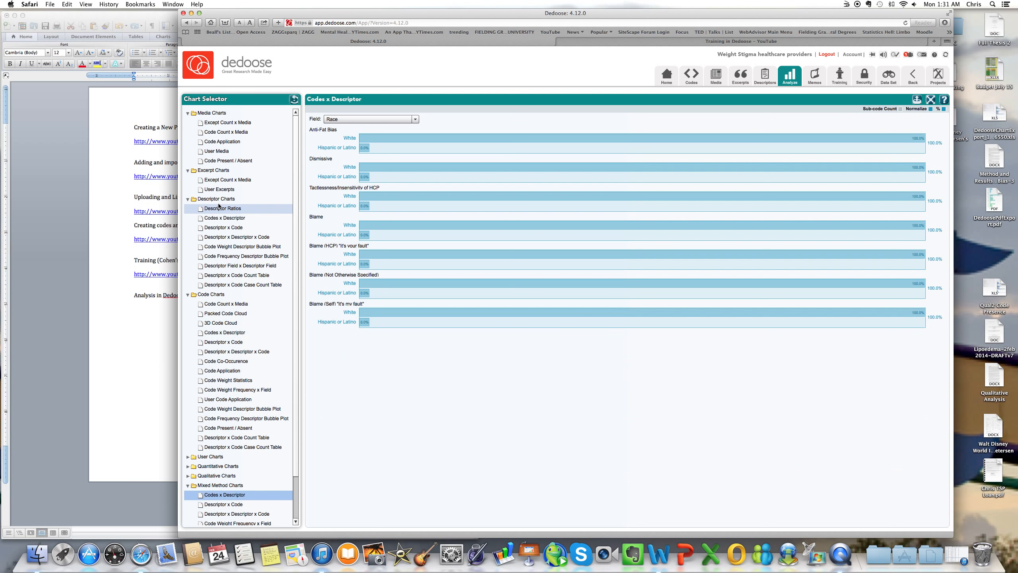
pyautogui.click(224, 220)
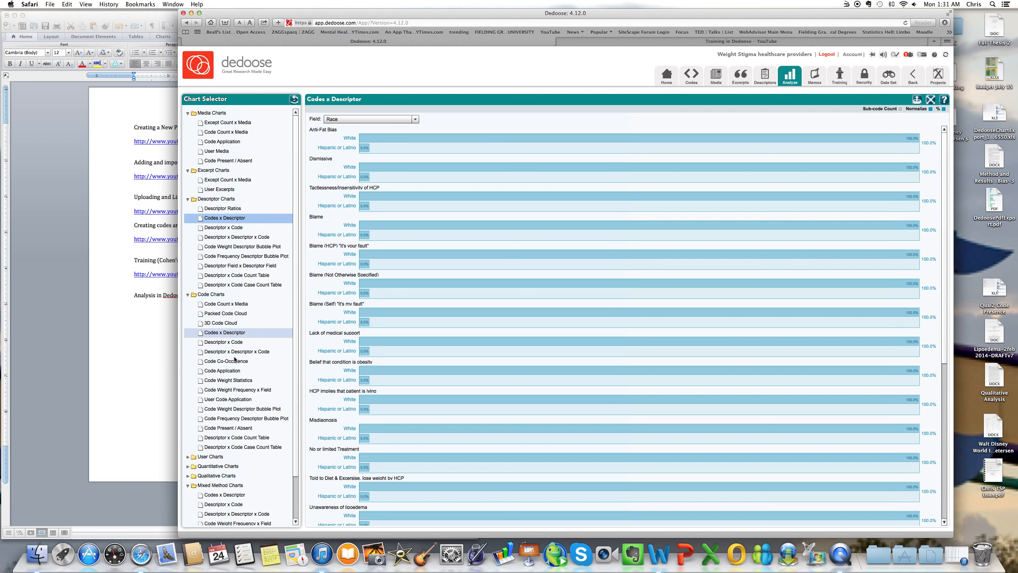
# View the Descriptor x Descriptor x Code chart from the Descriptor Charts and Mixed Method Charts groups.
pyautogui.click(237, 238)
pyautogui.scroll(-5, 241, 482)
pyautogui.click(249, 467)
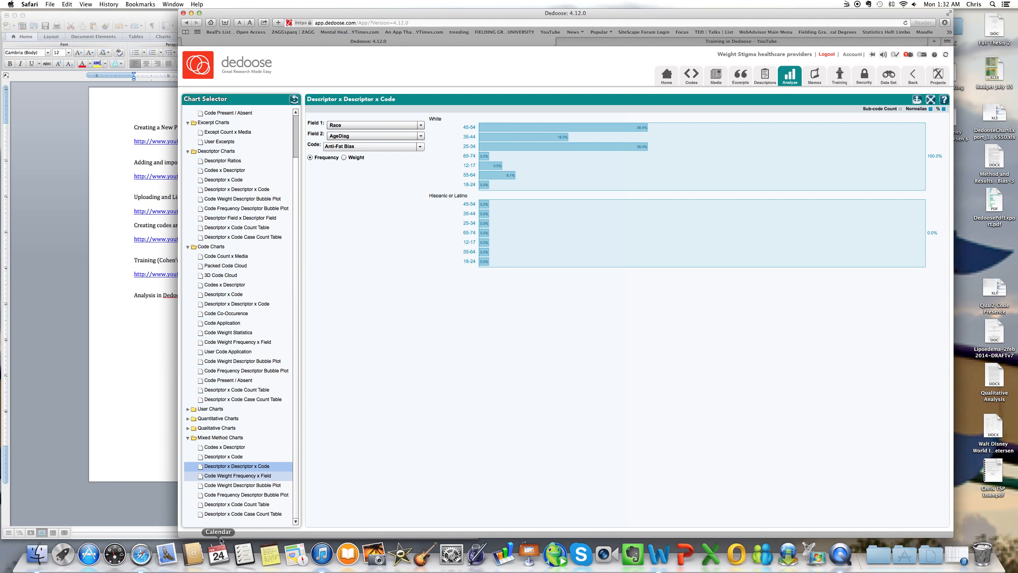
# View the mixed-method Descriptor x Code chart and the Descriptor x Code Count Table.
pyautogui.click(224, 458)
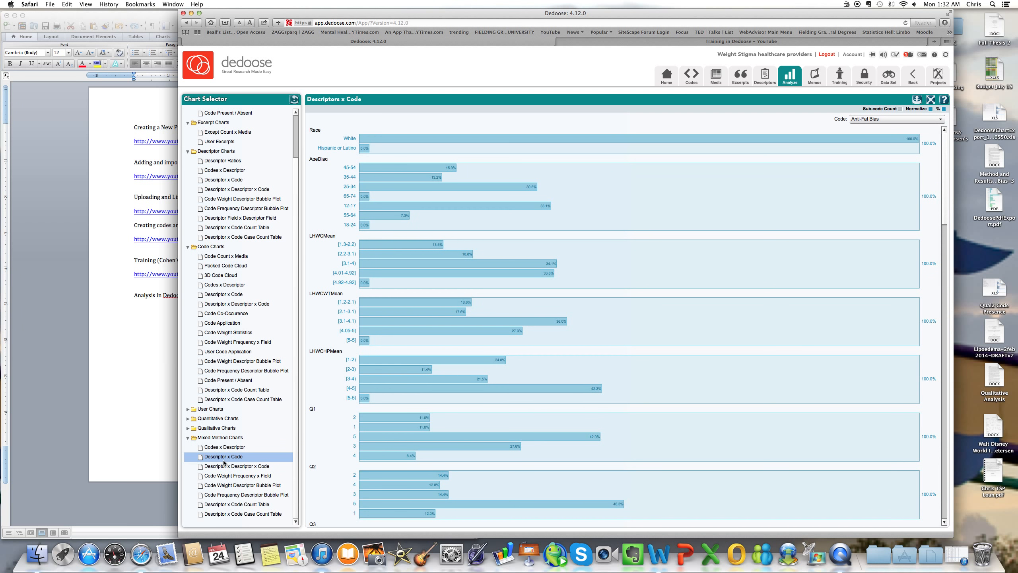
pyautogui.click(222, 449)
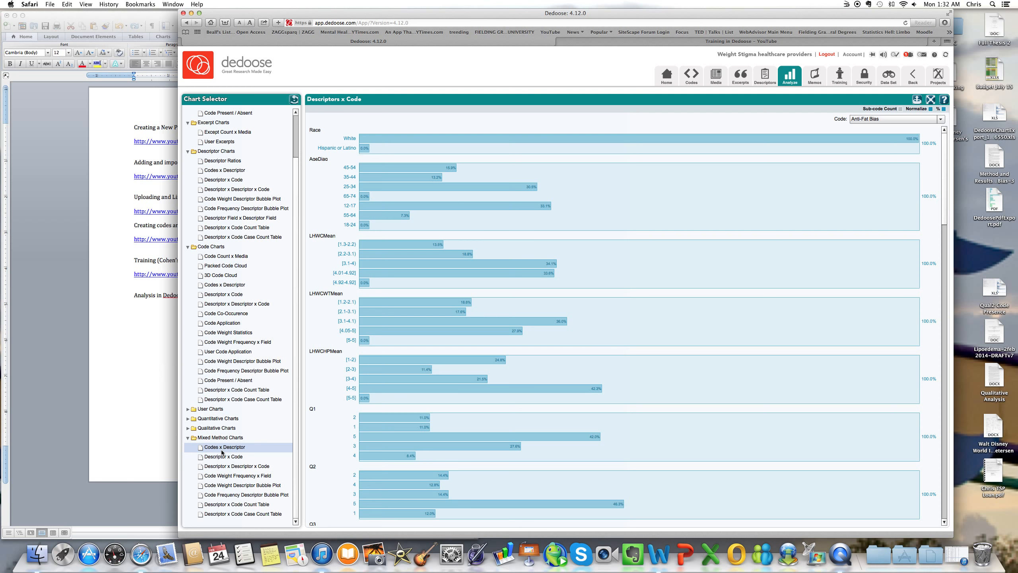
pyautogui.click(255, 505)
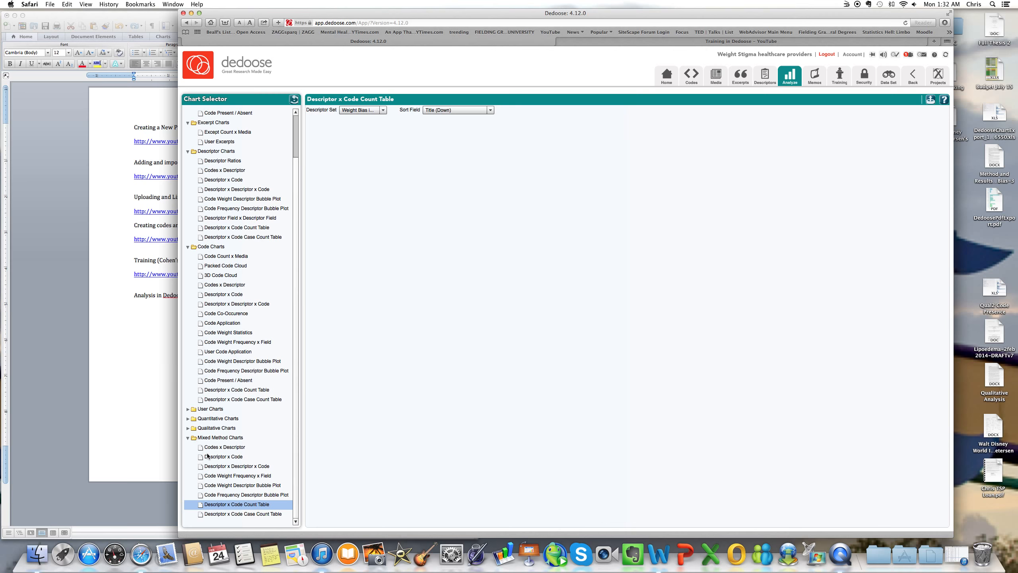
# Show the mixed-method Descriptor x Code chart for the code Negative responses to the Situation including HCP.
pyautogui.click(224, 457)
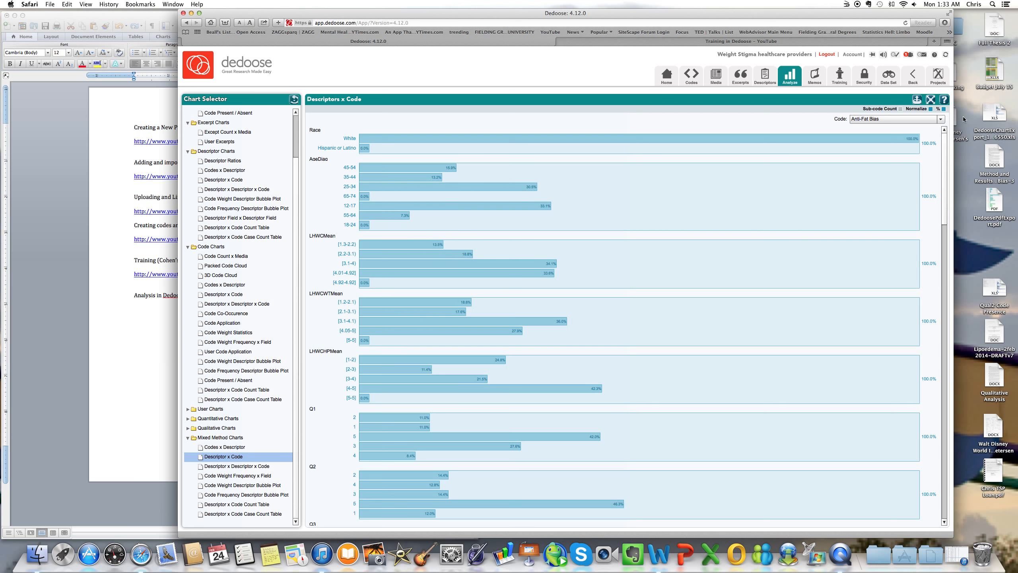
pyautogui.click(941, 119)
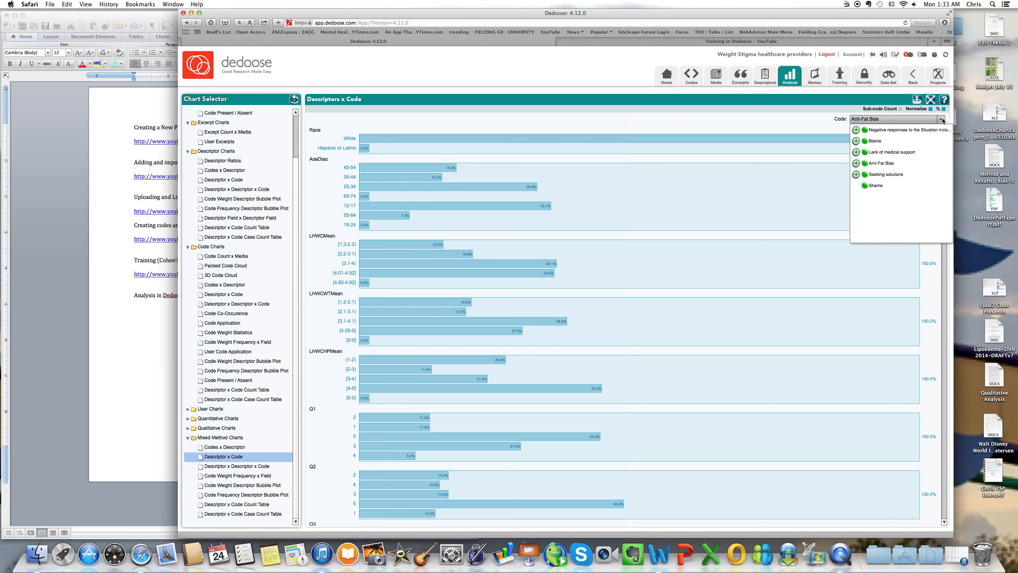
pyautogui.click(895, 130)
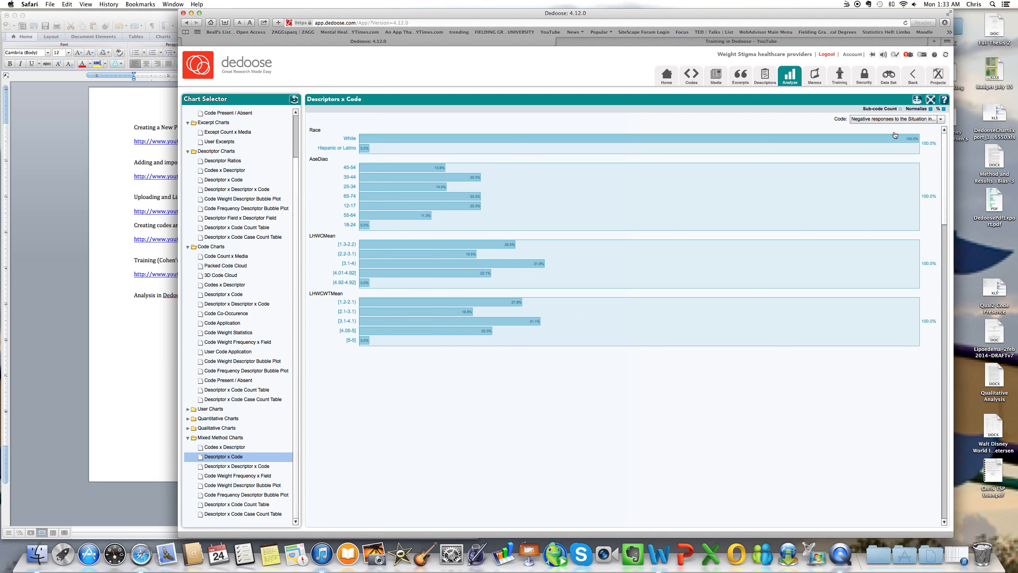
pyautogui.moveTo(419, 141)
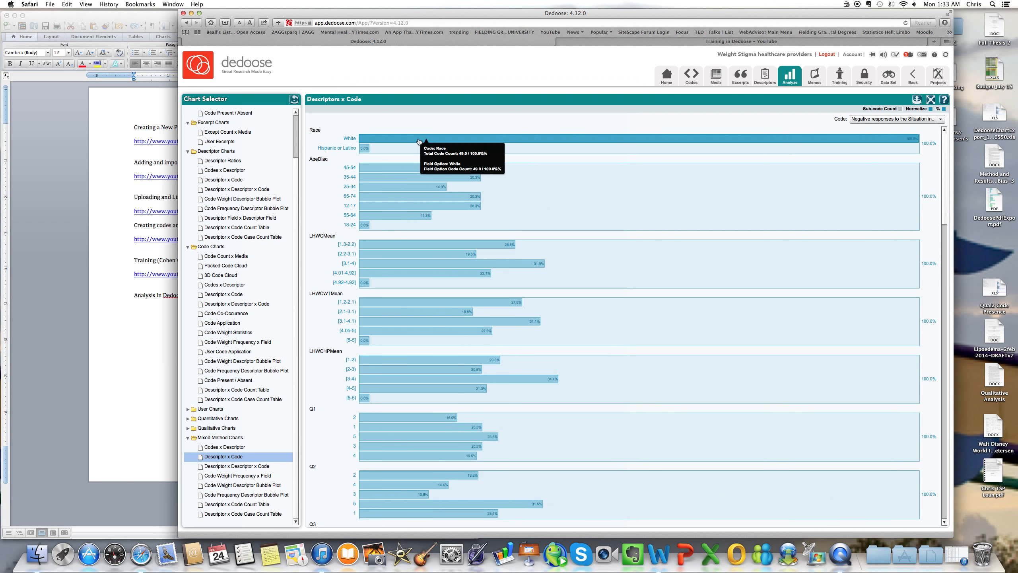
# Open the mixed-method Codes x Descriptor chart and set its field to AgeDiag.
pyautogui.click(236, 447)
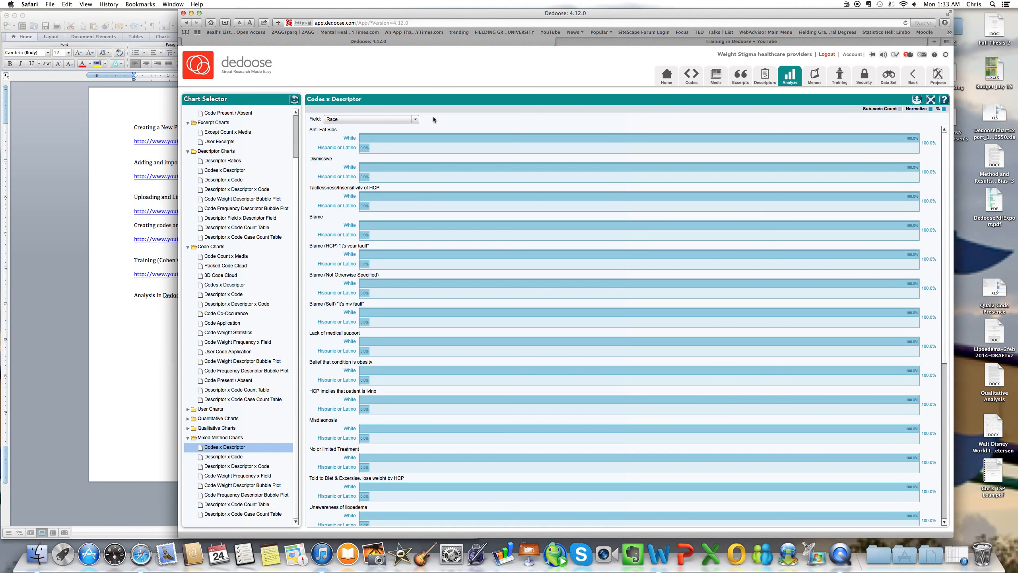
pyautogui.click(415, 119)
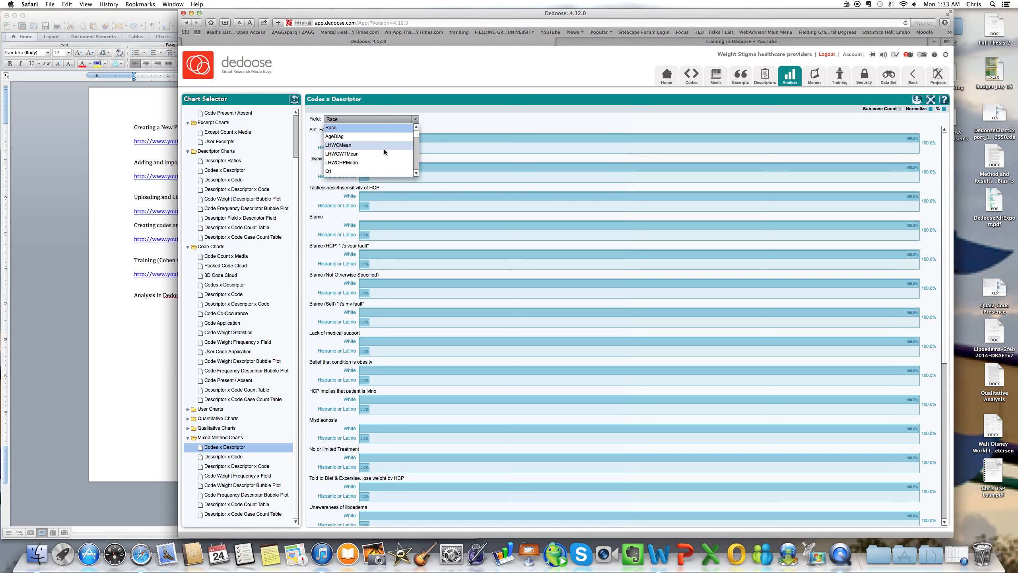
pyautogui.click(361, 136)
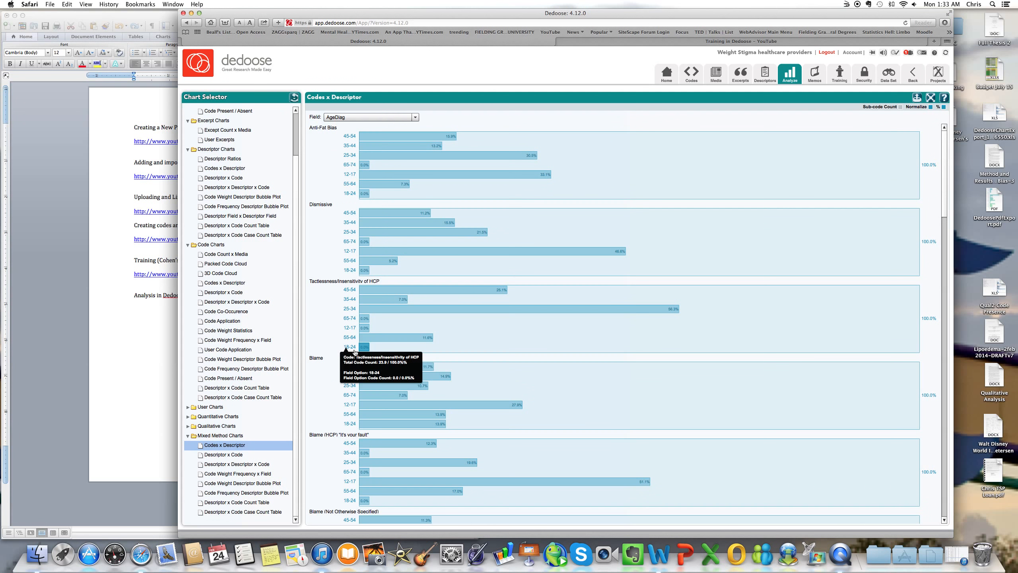
# Review the excerpts behind the 45-54 bar of the Anti-Fat Bias code, then close the reviewer.
pyautogui.moveTo(431, 139)
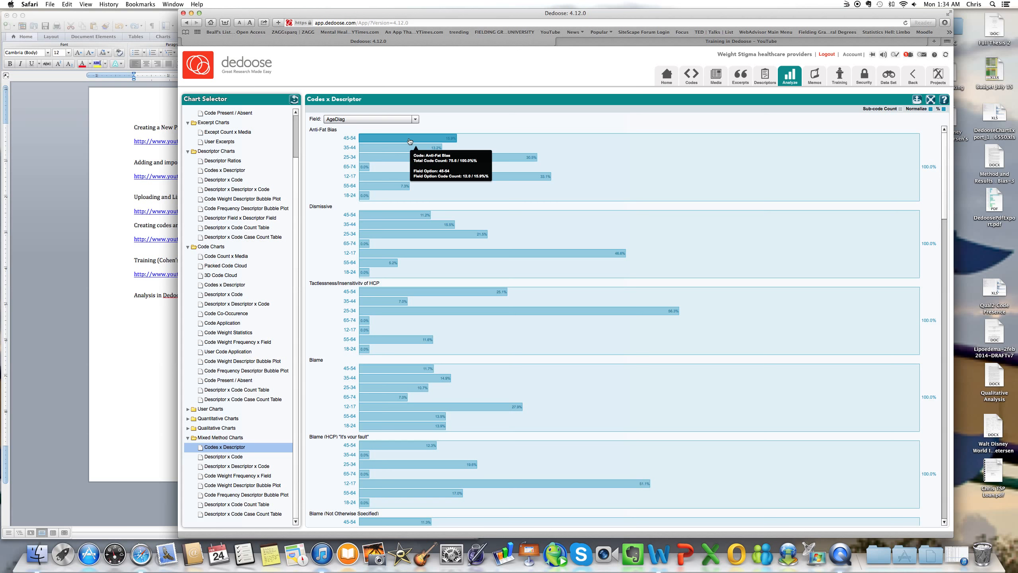
pyautogui.click(409, 140)
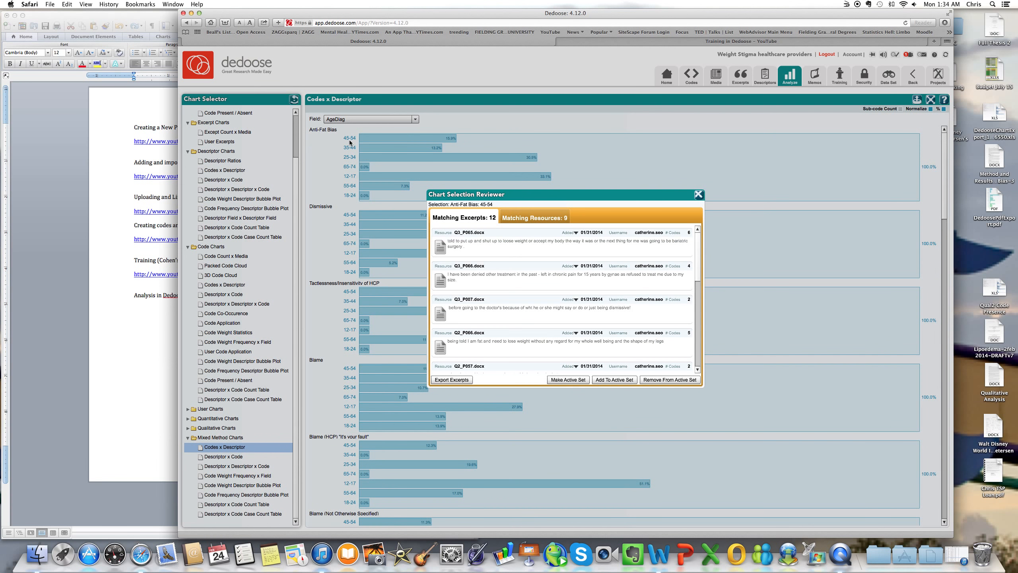
pyautogui.click(698, 195)
pyautogui.moveTo(355, 176)
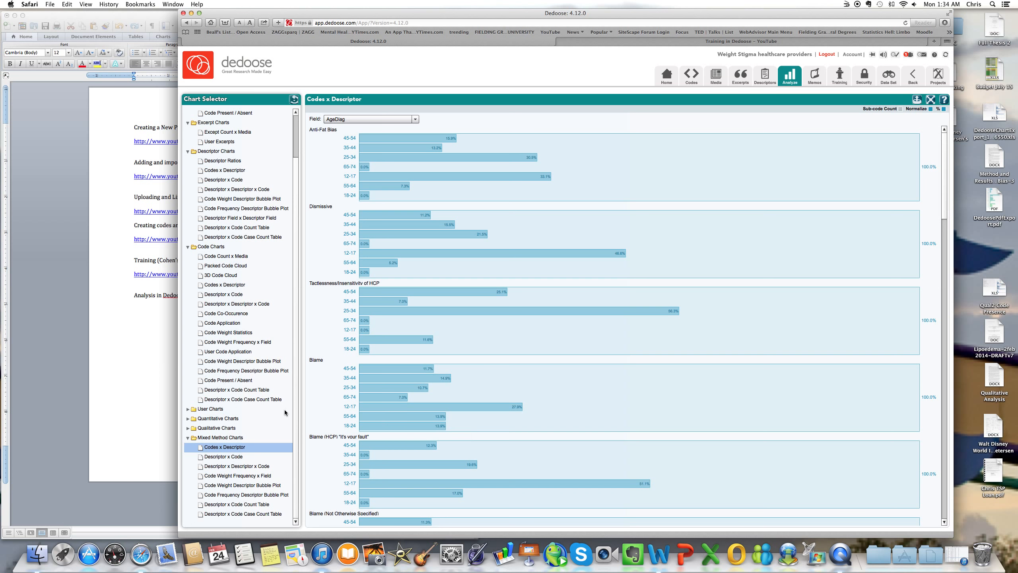
# View the Code Co-Occurence matrix and the packed and 3D code clouds.
pyautogui.click(215, 316)
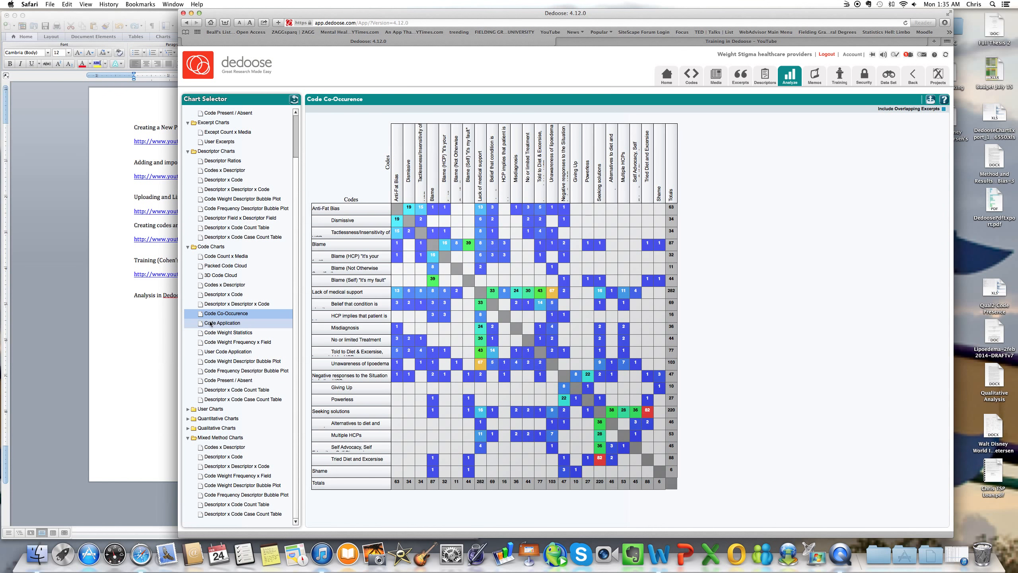
pyautogui.click(223, 266)
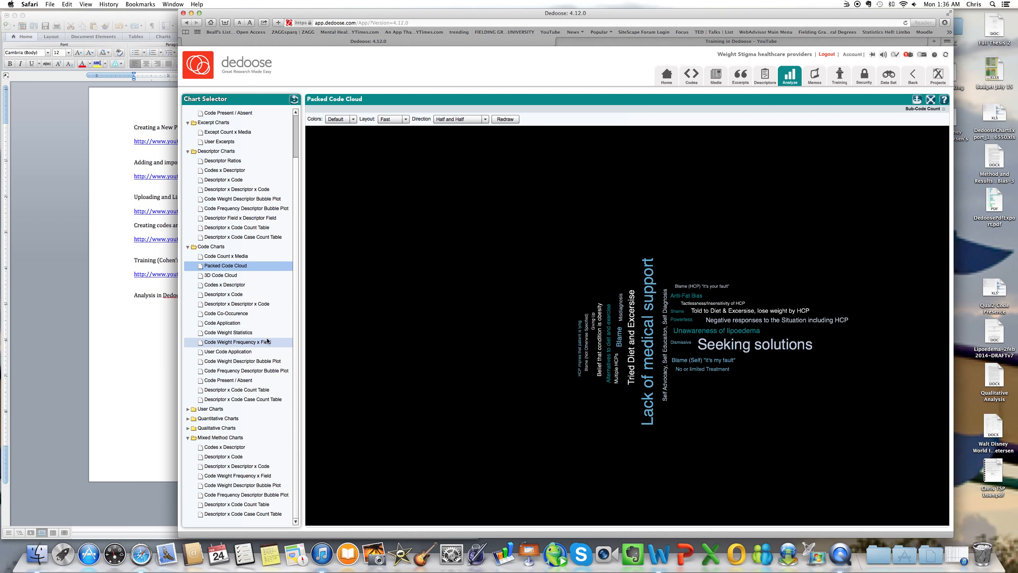
pyautogui.click(223, 275)
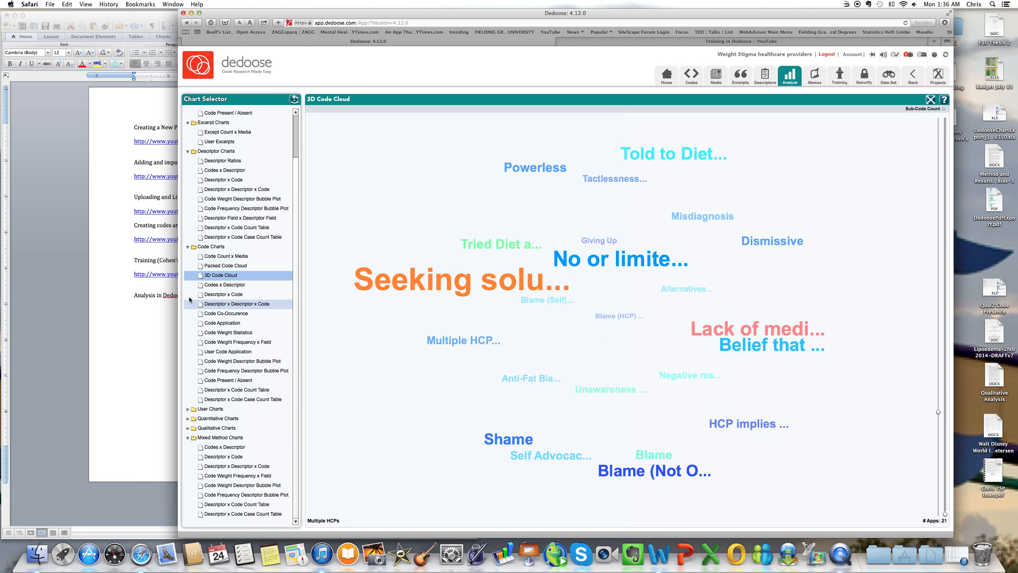
pyautogui.click(218, 266)
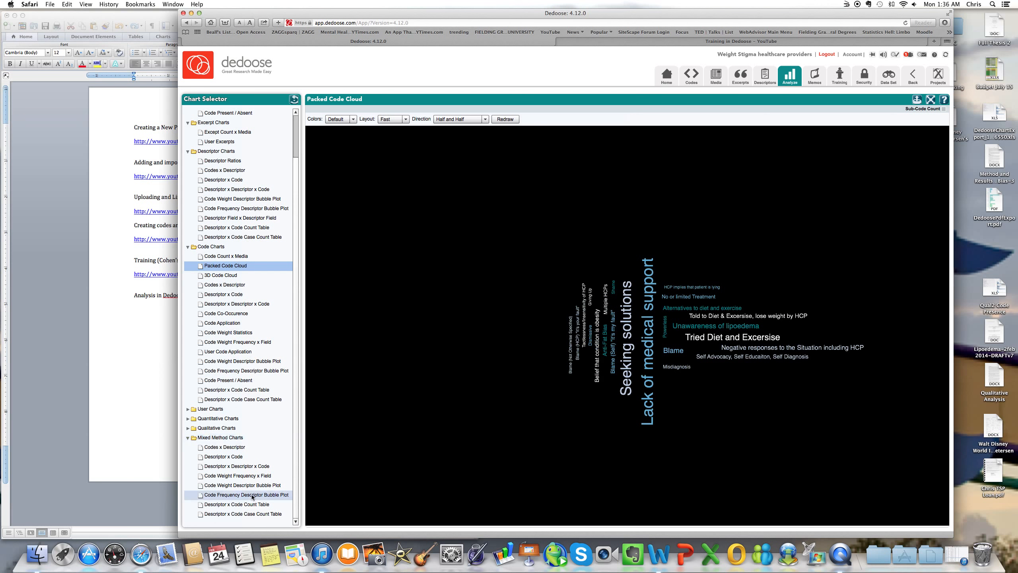
# Open the mixed-method Descriptor x Descriptor x Code chart with AgeDiag as Field 1 and LHWCMean as Field 2.
pyautogui.click(251, 514)
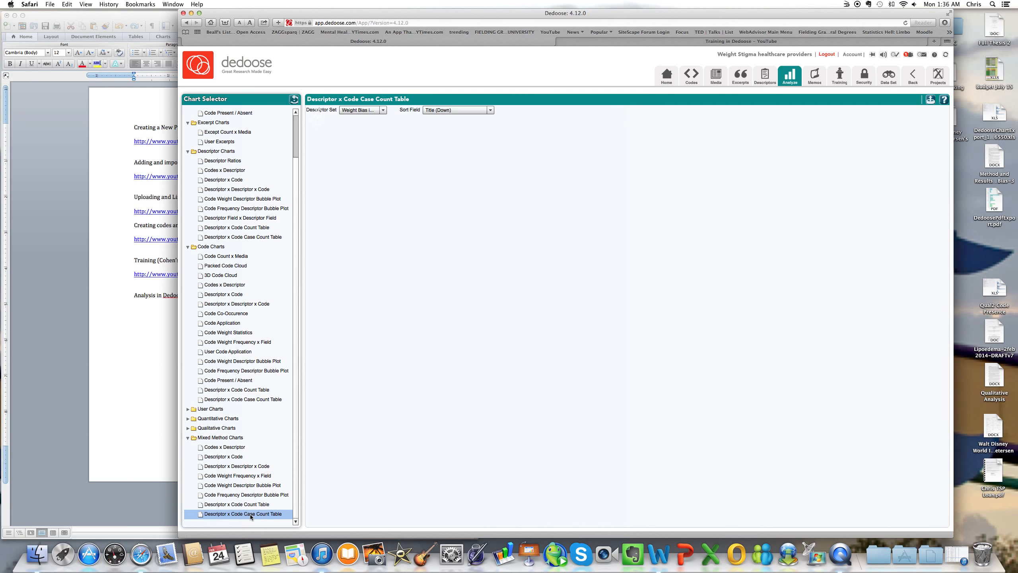
pyautogui.click(238, 467)
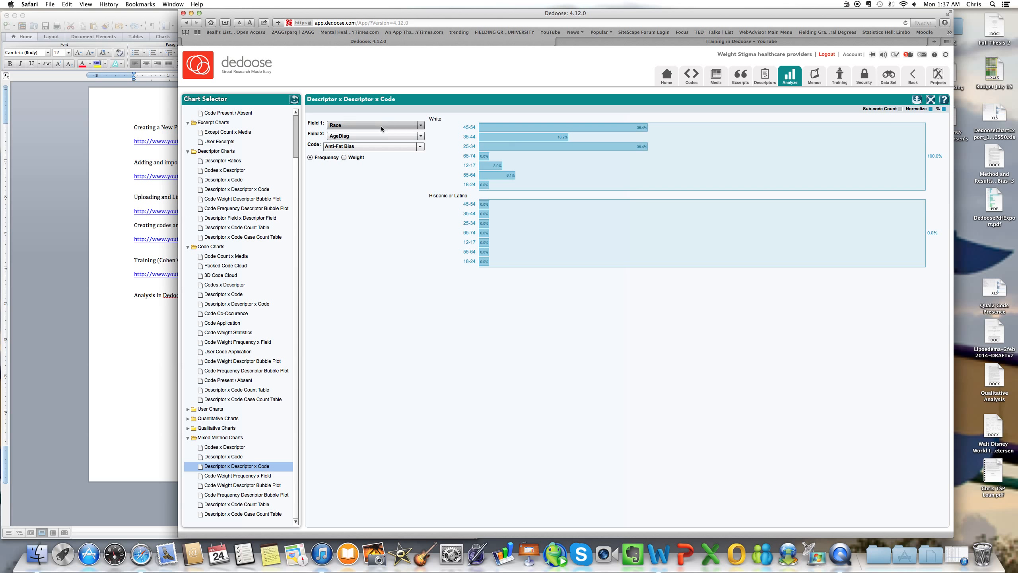
pyautogui.click(380, 126)
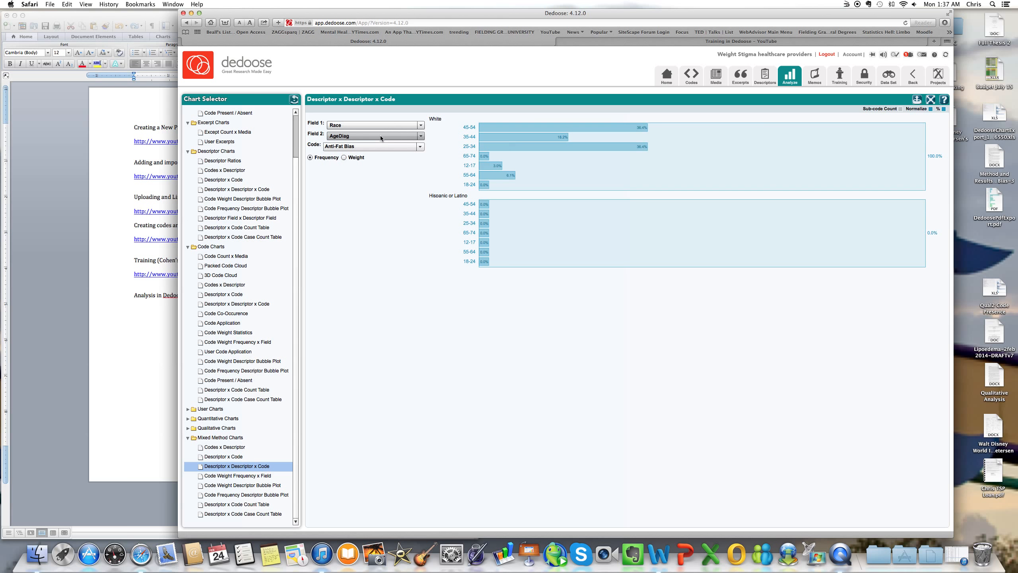
pyautogui.click(430, 139)
pyautogui.click(417, 125)
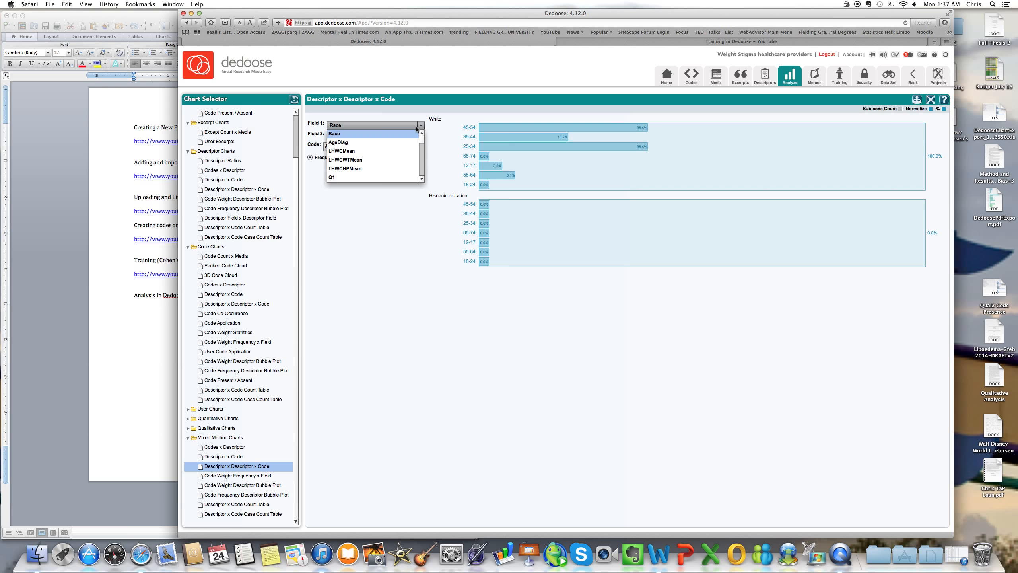
pyautogui.click(409, 141)
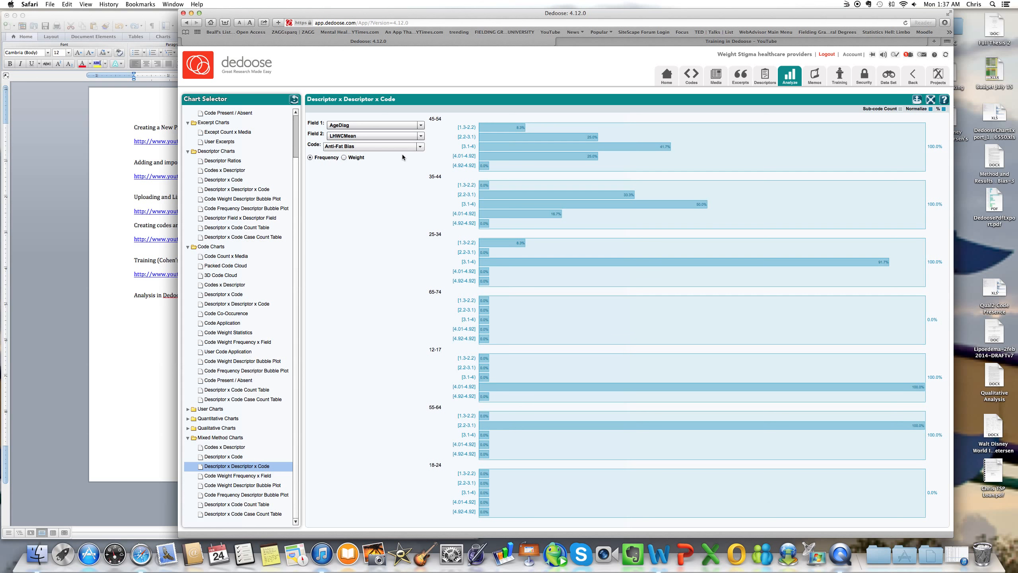
# Set the chart's code to Negative responses to the Situation including HCP and inspect the bars per age group.
pyautogui.click(419, 147)
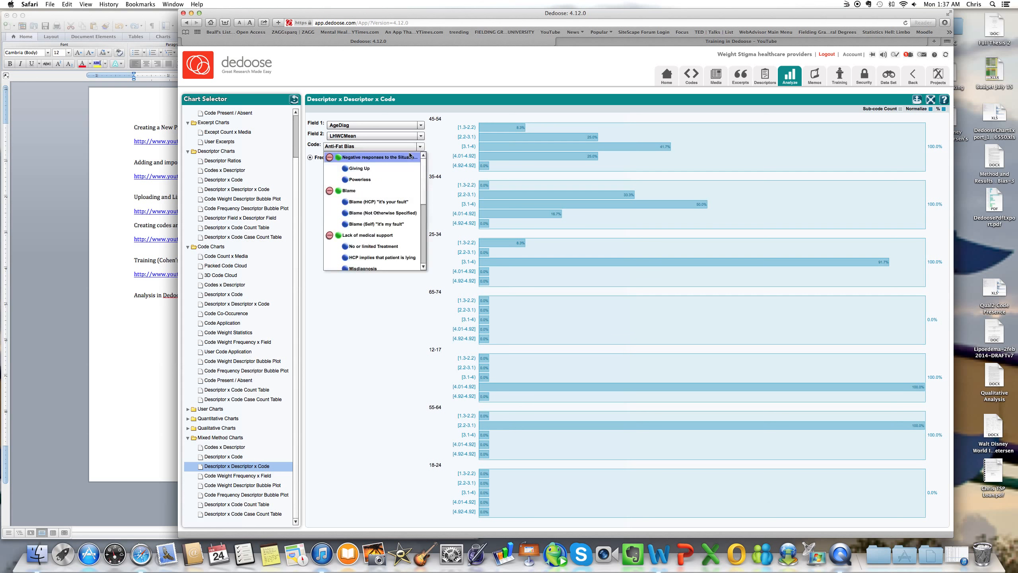
pyautogui.click(410, 155)
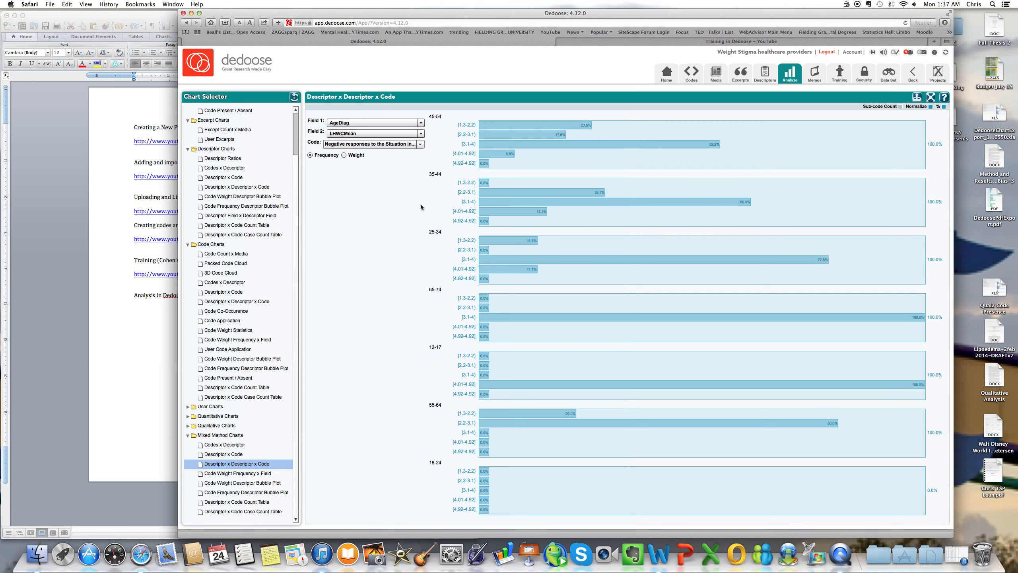
pyautogui.moveTo(739, 149)
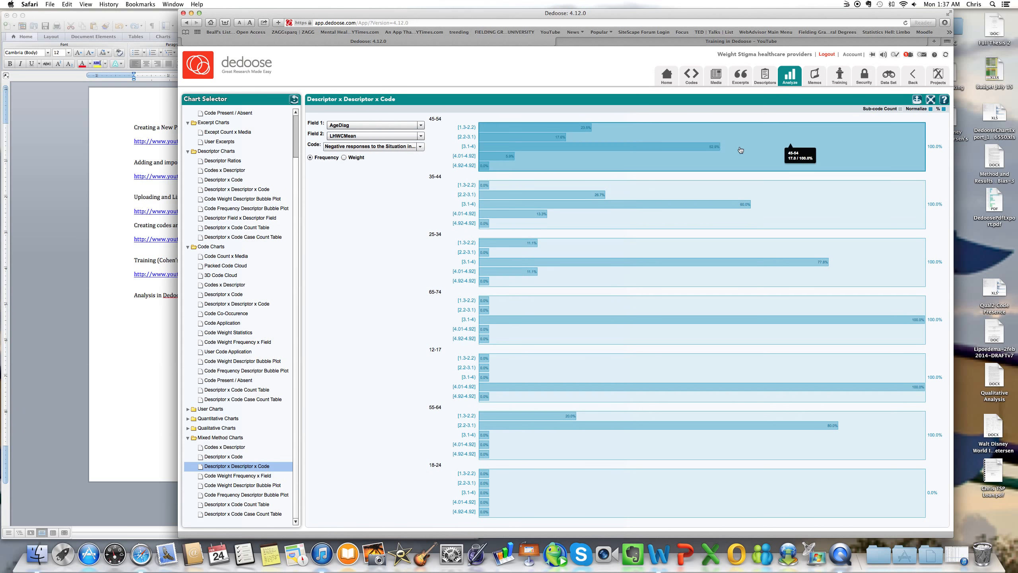
pyautogui.moveTo(480, 219)
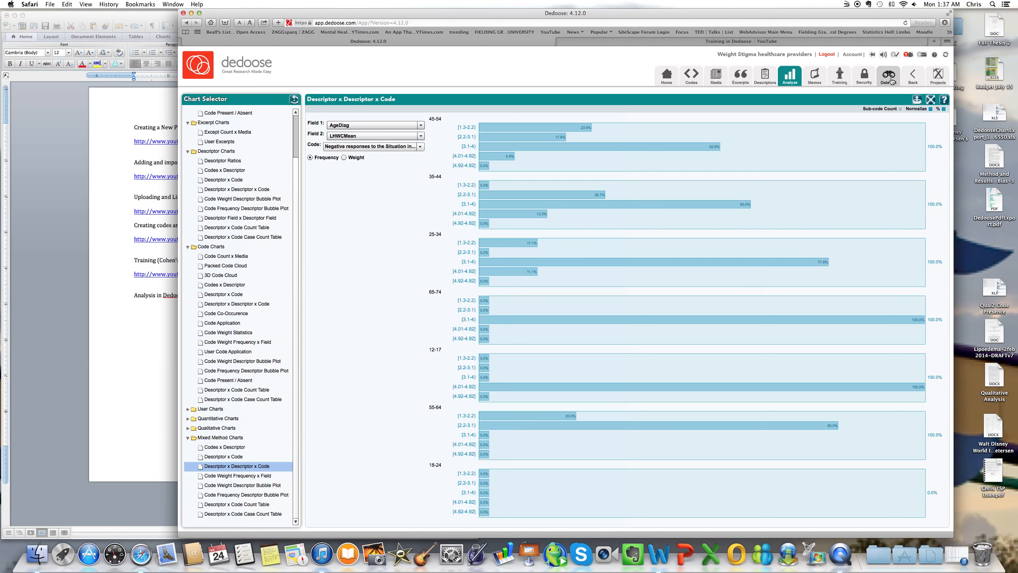
# Open the Data Selector and display its Media list with the filtering options.
pyautogui.click(891, 80)
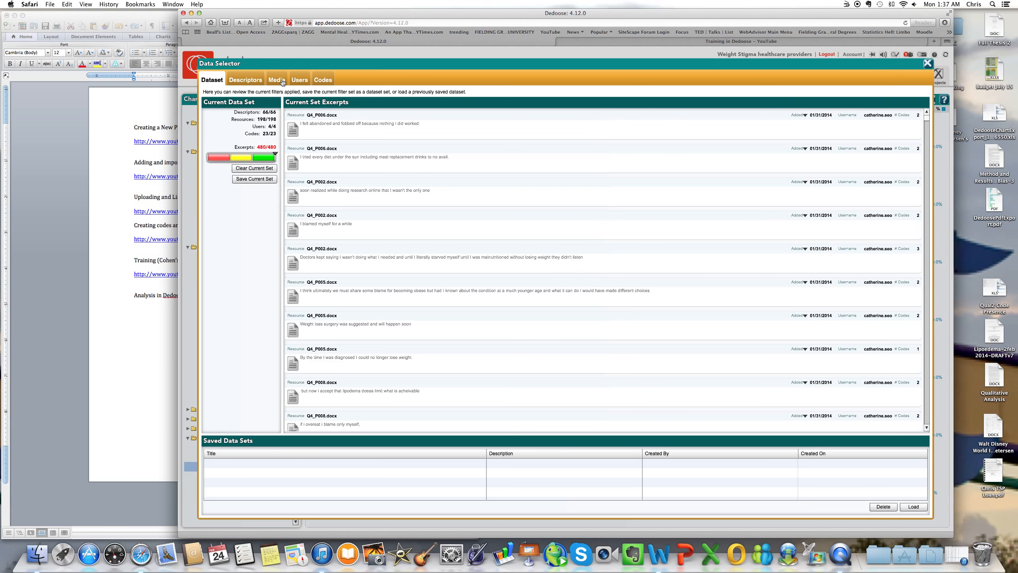
pyautogui.click(282, 82)
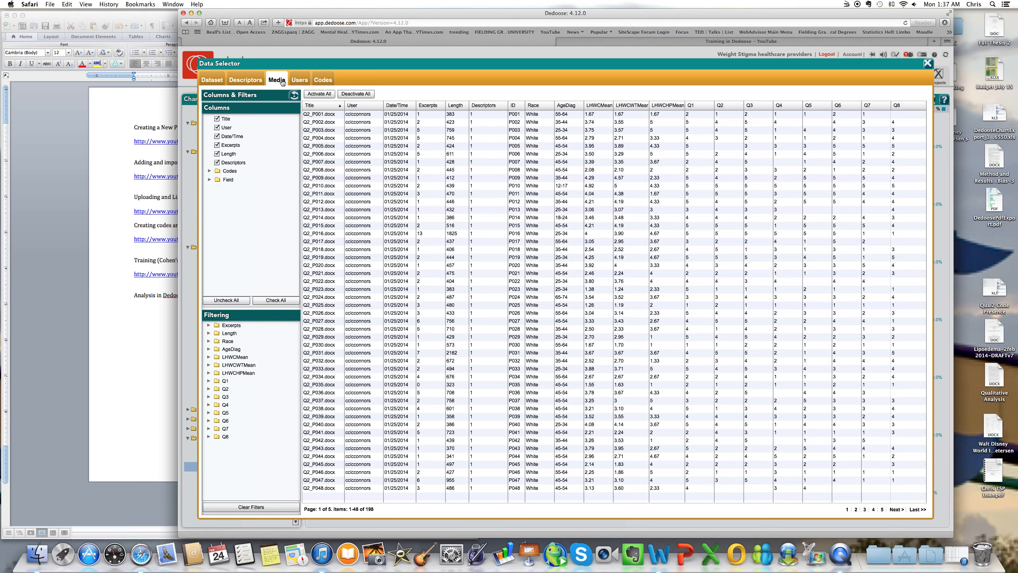
# Deactivate all media in the Data Selector, activate only Q2_P001.docx through Q2_P013.docx, and close the selector.
pyautogui.click(231, 349)
pyautogui.click(355, 94)
pyautogui.click(321, 115)
pyautogui.click(321, 123)
pyautogui.click(320, 131)
pyautogui.click(320, 139)
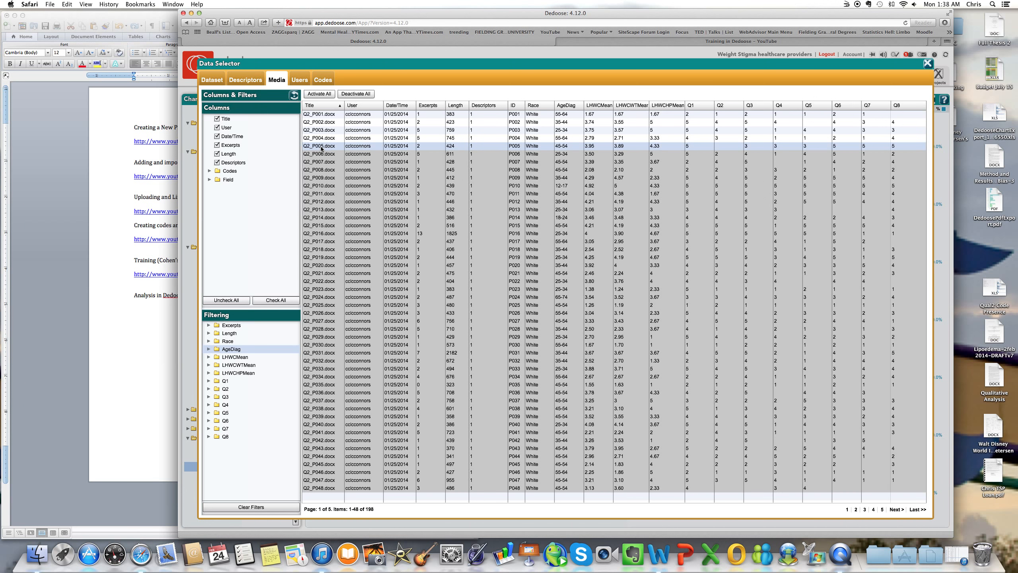
pyautogui.click(321, 147)
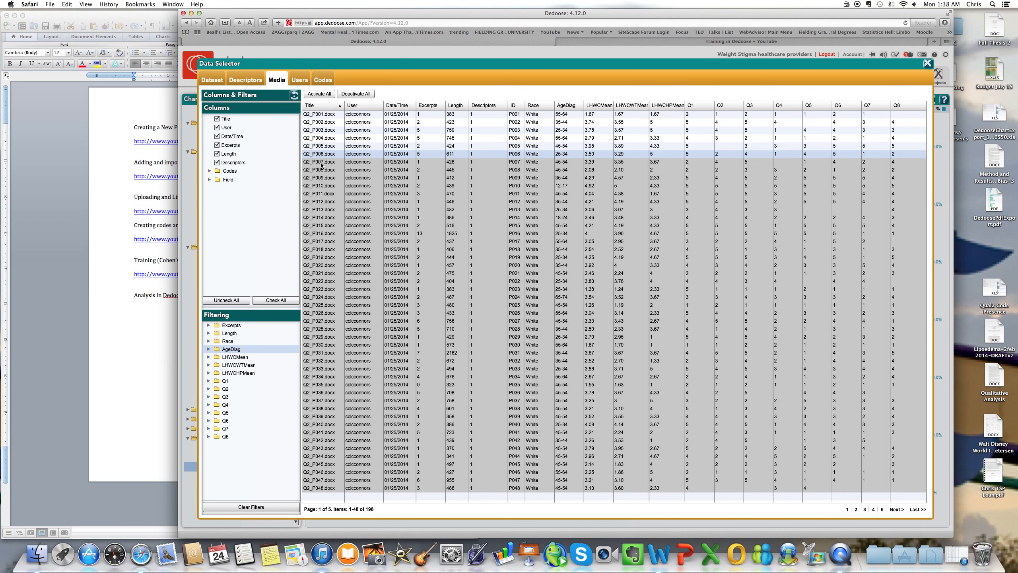
pyautogui.click(321, 163)
pyautogui.click(321, 170)
pyautogui.click(321, 178)
pyautogui.click(321, 186)
pyautogui.click(321, 194)
pyautogui.click(321, 201)
pyautogui.click(321, 210)
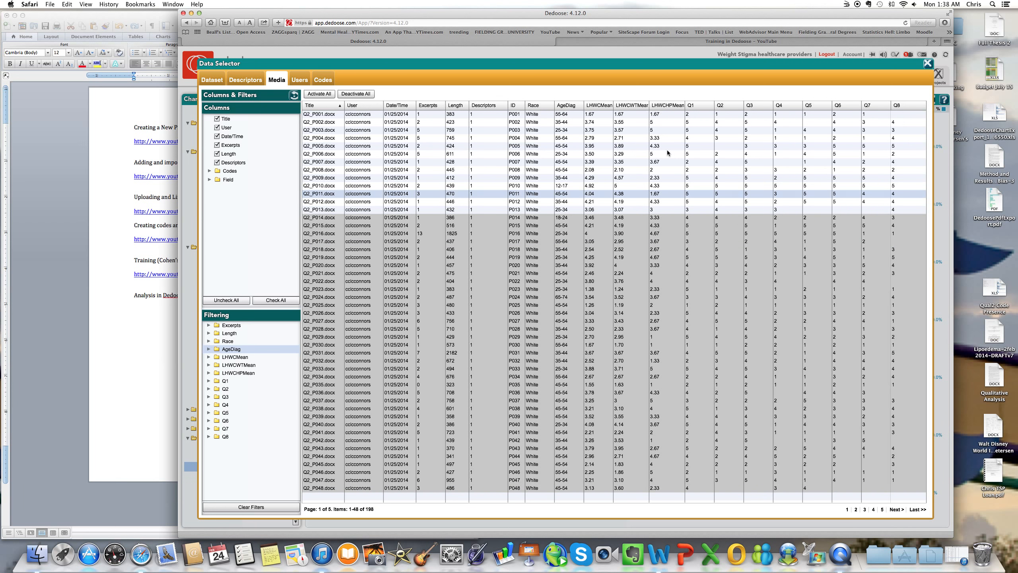
pyautogui.click(928, 64)
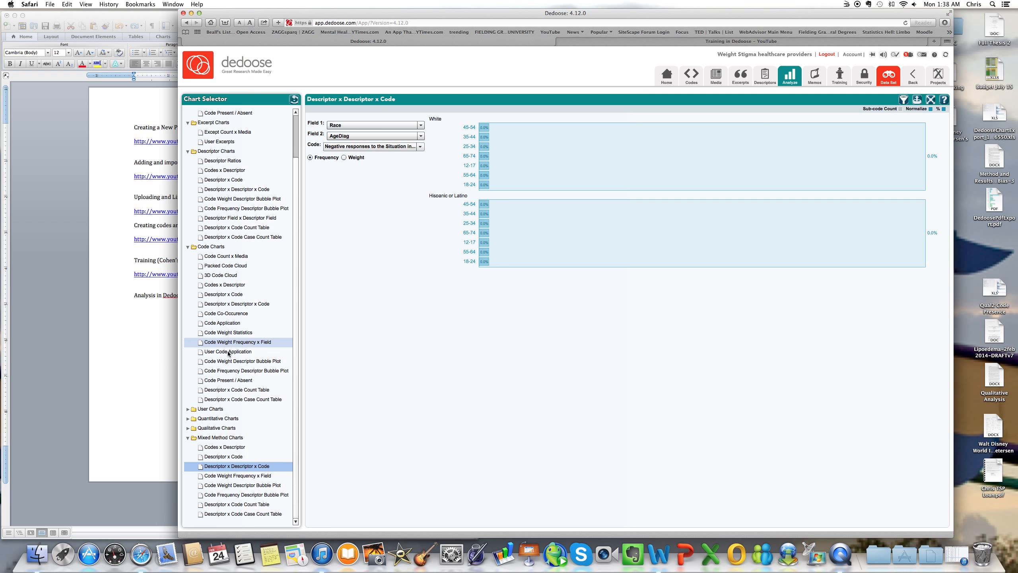
# View the mixed-method Descriptor x Code chart and inspect the code bars by Race in the Codes x Descriptor chart.
pyautogui.moveTo(495, 152)
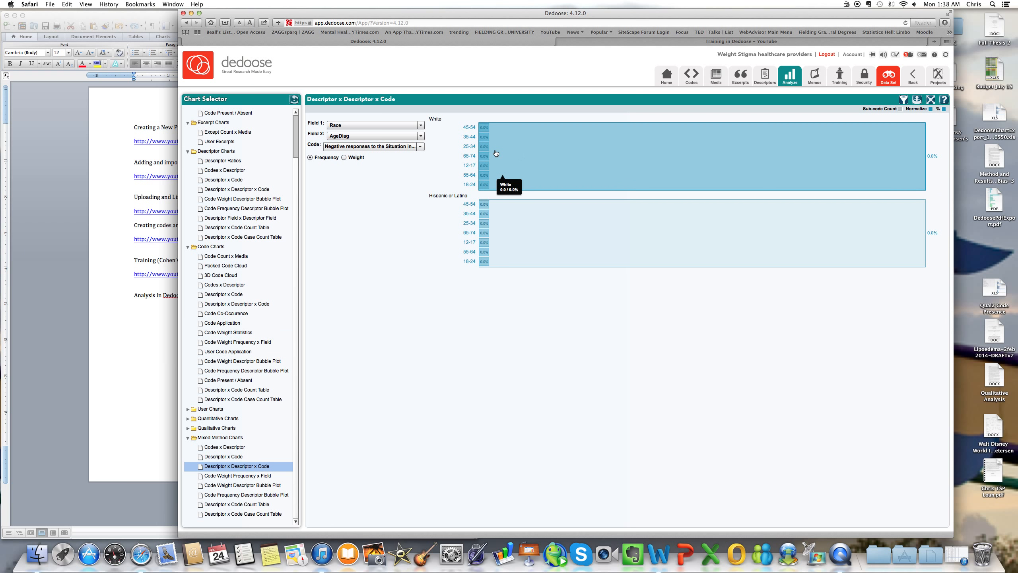
pyautogui.click(229, 456)
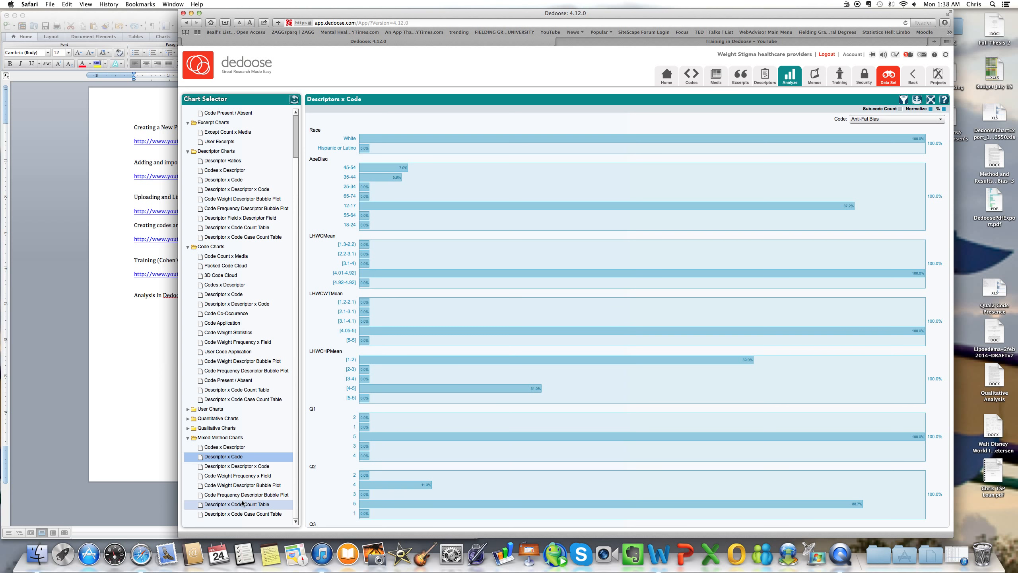
pyautogui.click(241, 447)
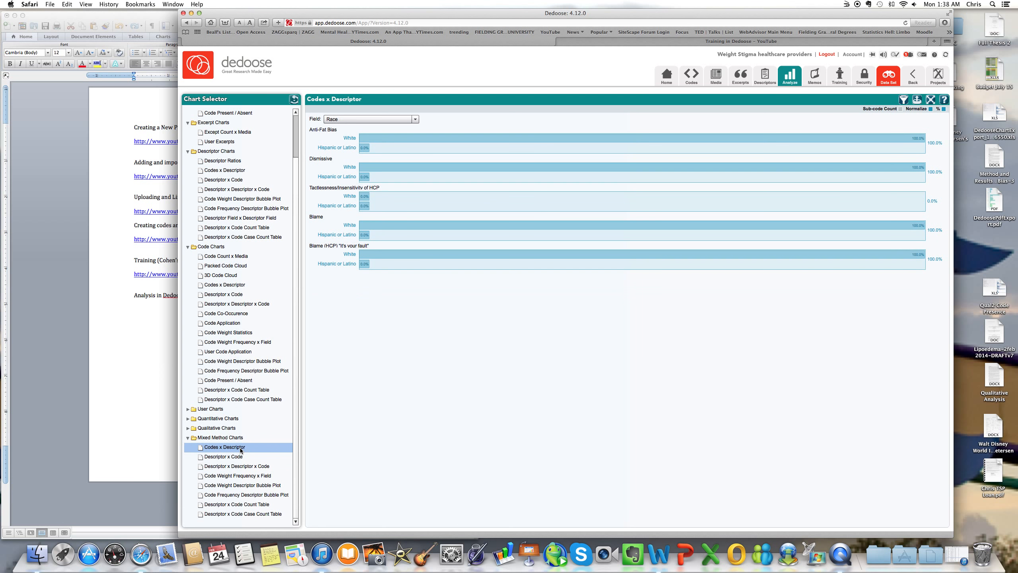
pyautogui.moveTo(445, 139)
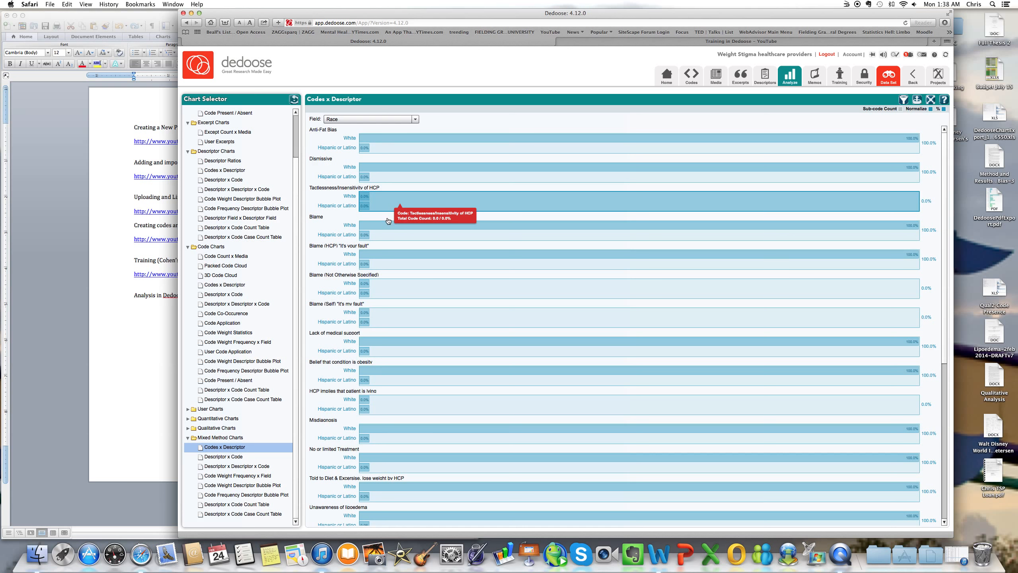
pyautogui.moveTo(387, 231)
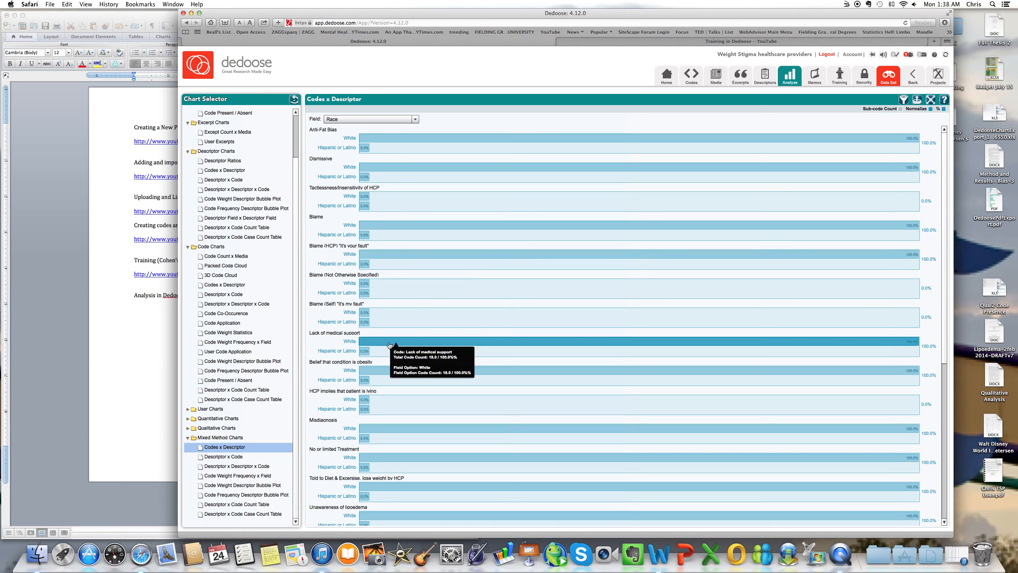
pyautogui.moveTo(388, 372)
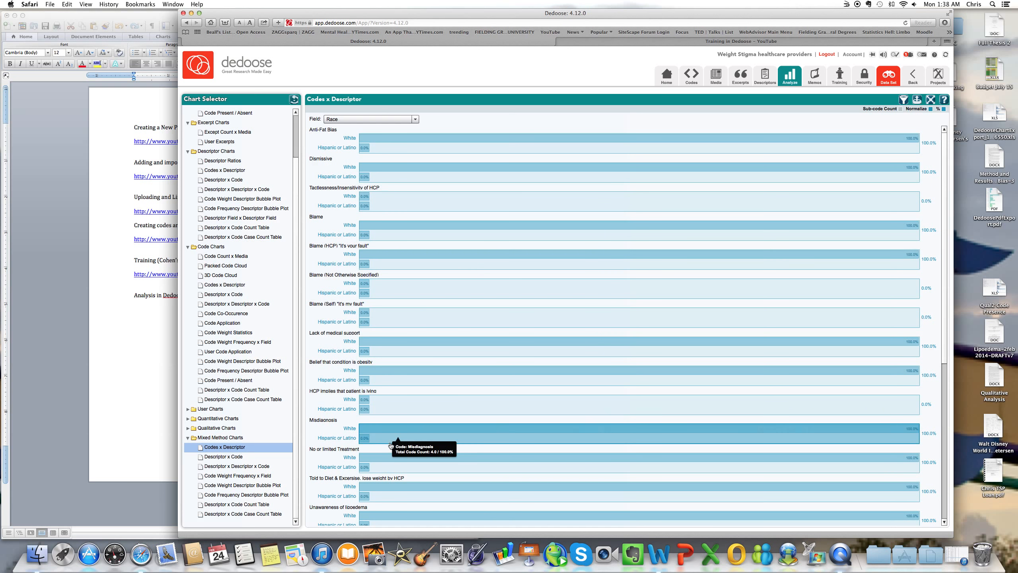
pyautogui.moveTo(389, 458)
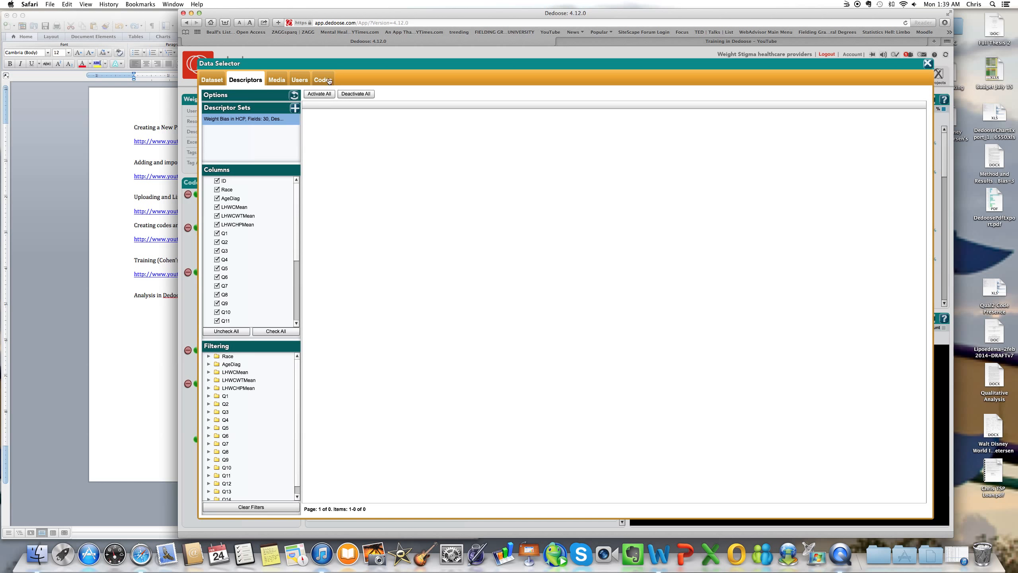
# Uncheck Negative responses to the Situation including HCP, Giving Up and Powerless in the Data Selector's code list.
pyautogui.click(323, 80)
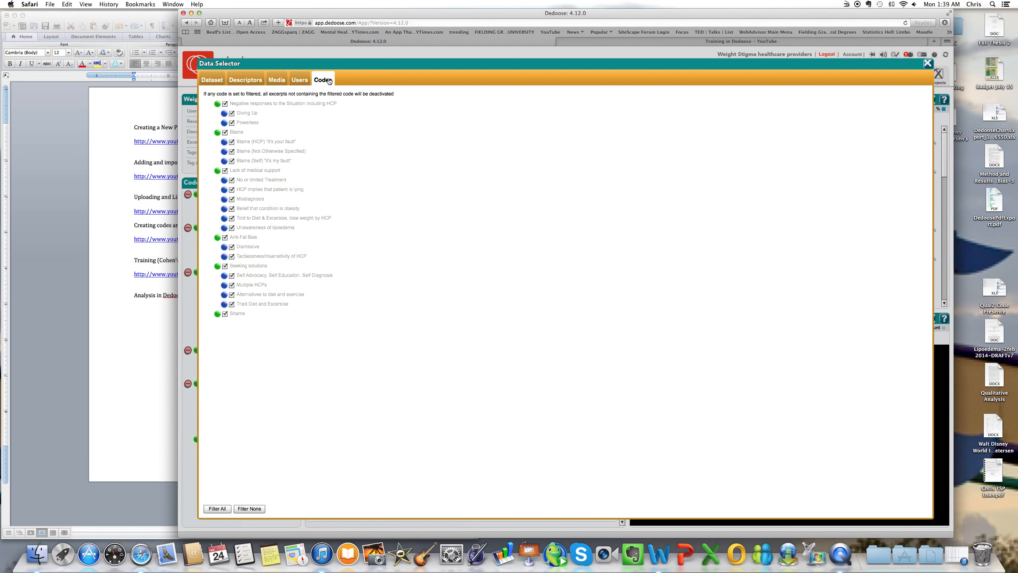
pyautogui.click(226, 104)
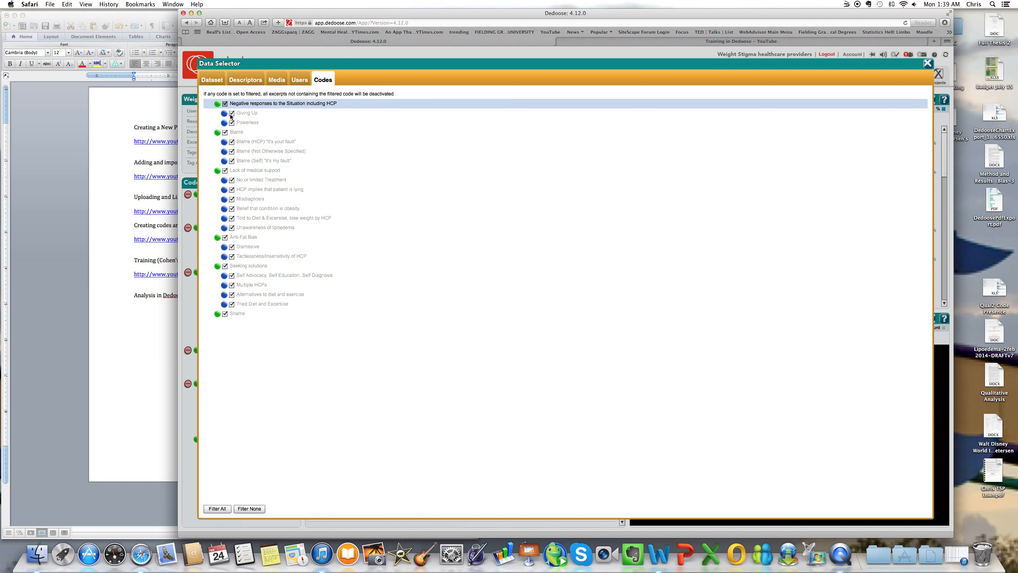
pyautogui.click(232, 113)
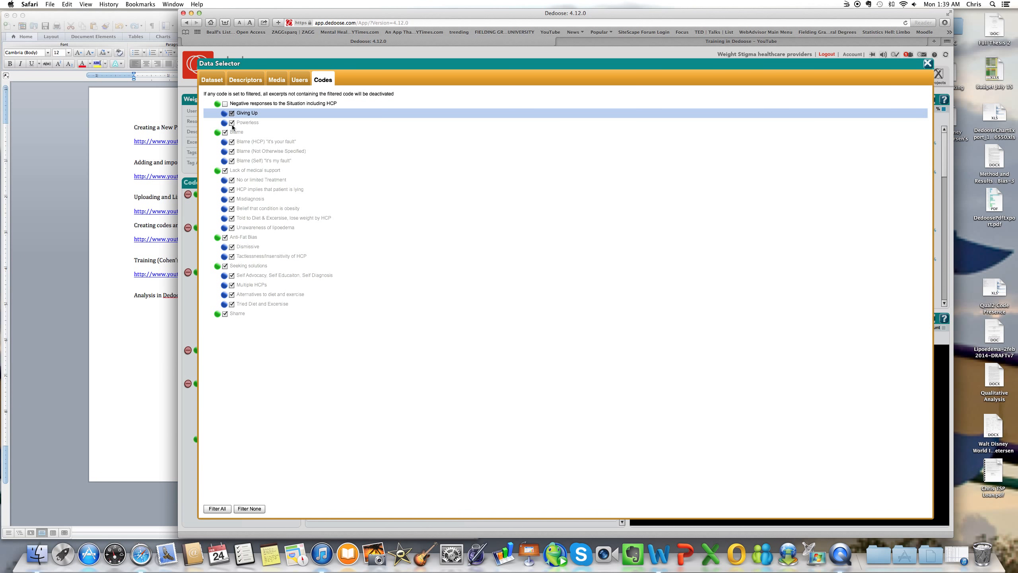
pyautogui.click(232, 124)
pyautogui.click(347, 202)
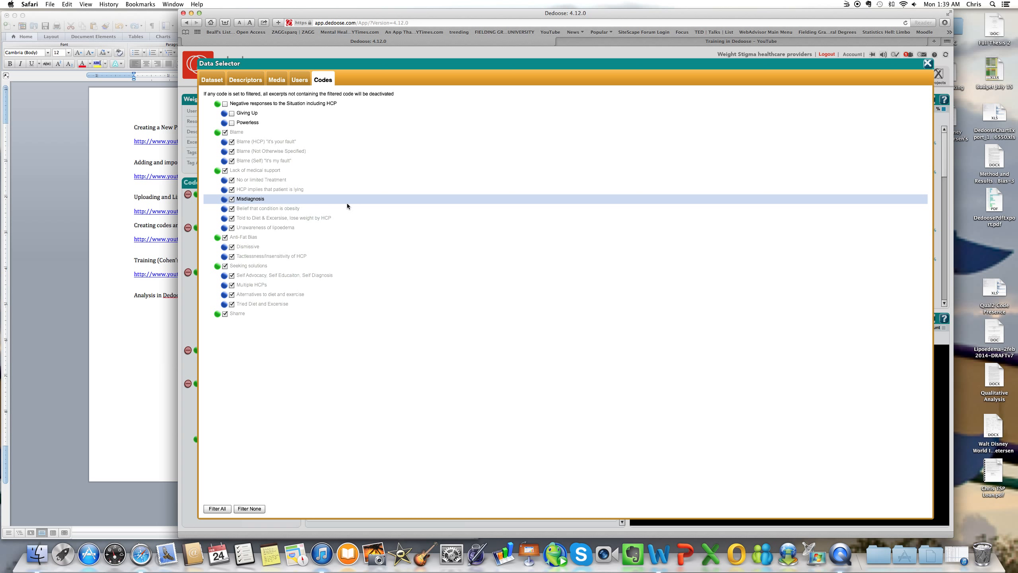